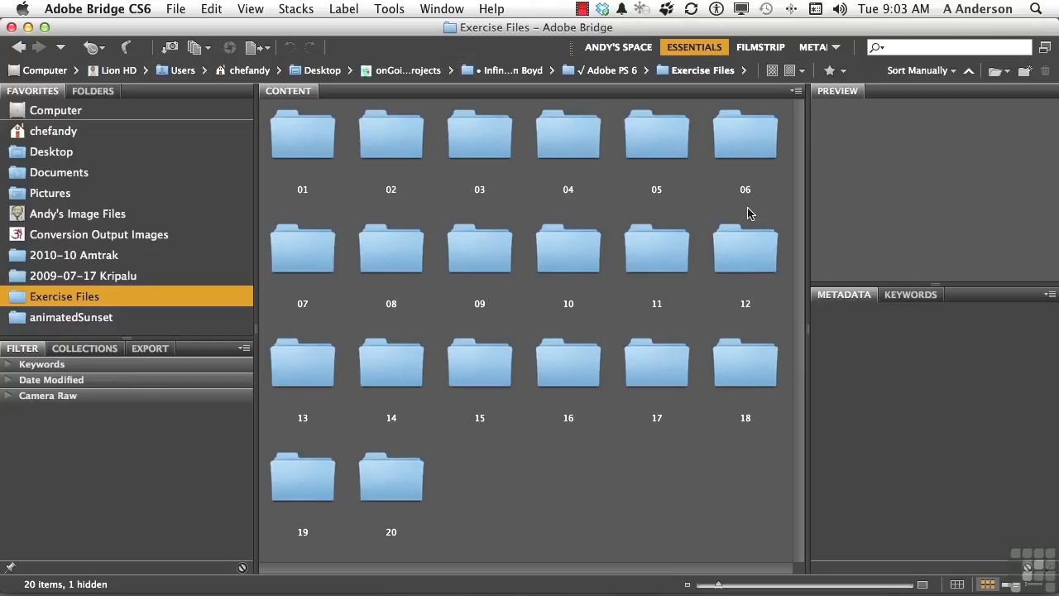
Open BlendingModes101.psd from folder 09 in Photoshop and show the hidden Base Color + Blend Color text layer
{"action": "double_click", "coordinate": [477, 261]}
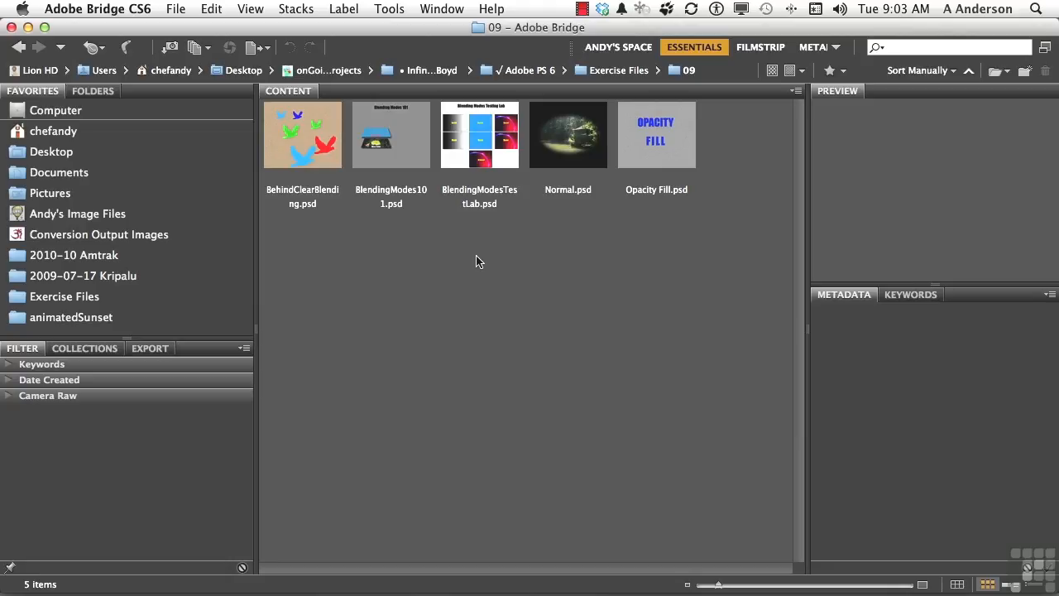
{"action": "double_click", "coordinate": [405, 144]}
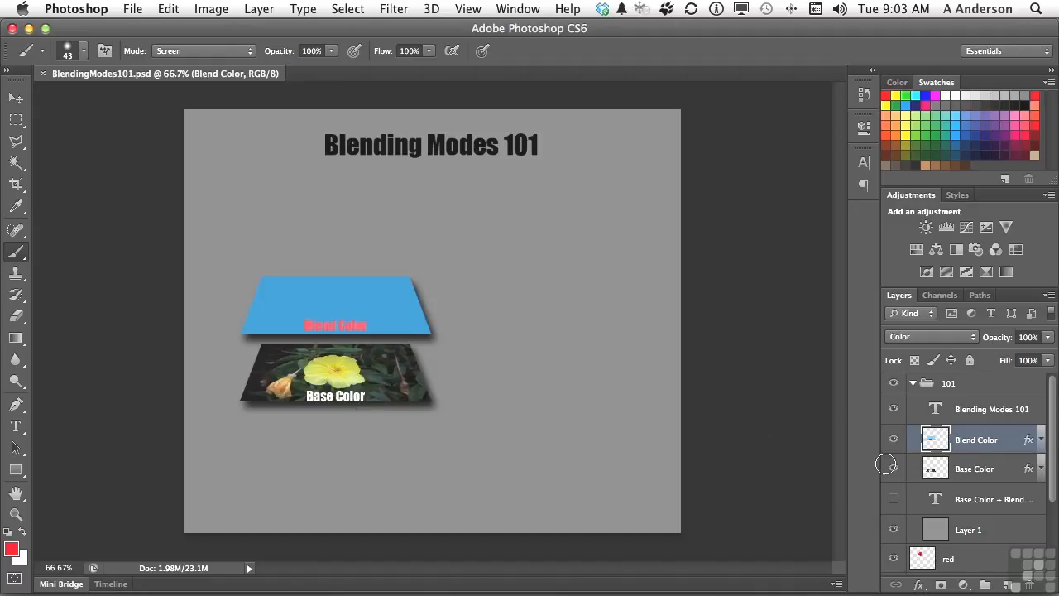
{"action": "left_click", "coordinate": [894, 499]}
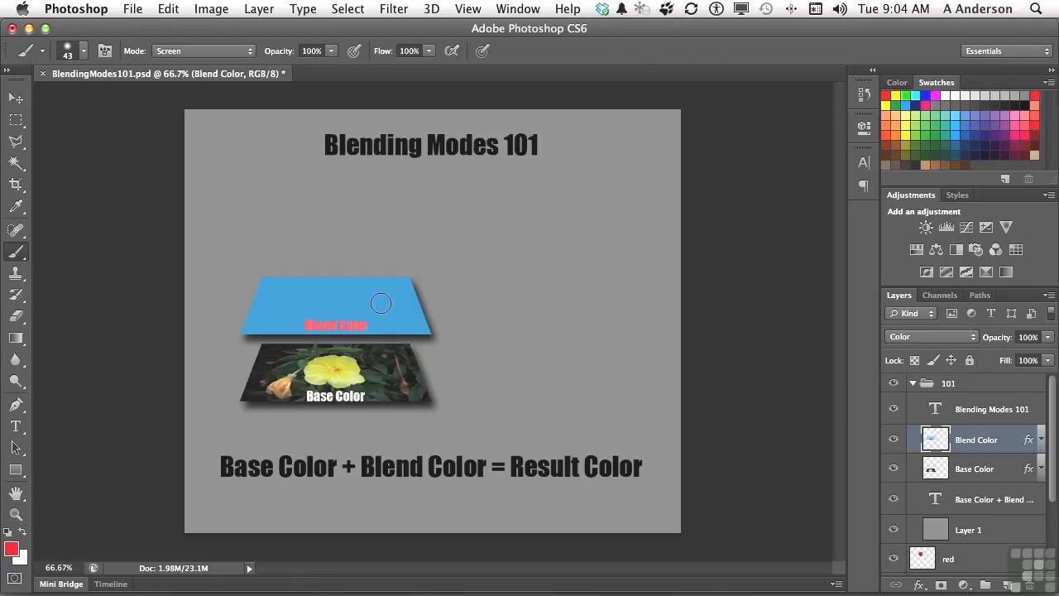
Move the Blend Color layer straight down until it almost exactly covers the Base Color flower image
{"action": "key", "text": "v"}
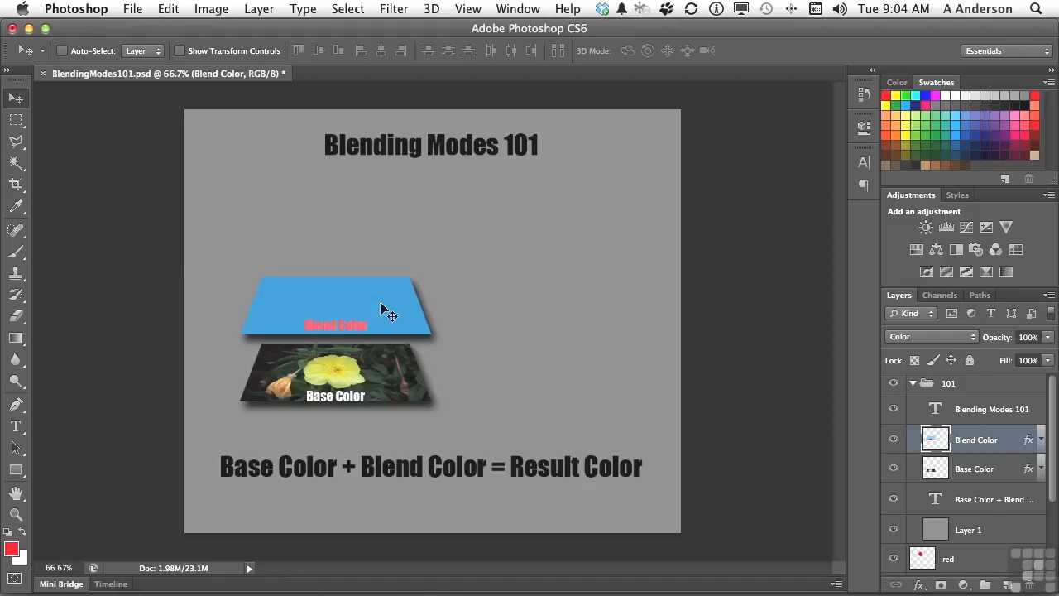
{"action": "key", "text": "shift+Down"}
{"action": "key", "text": "shift+Down"}
{"action": "key", "text": "shift+Down"}
{"action": "key", "text": "shift+Down"}
{"action": "key", "text": "shift+Down"}
{"action": "key", "text": "shift+Down"}
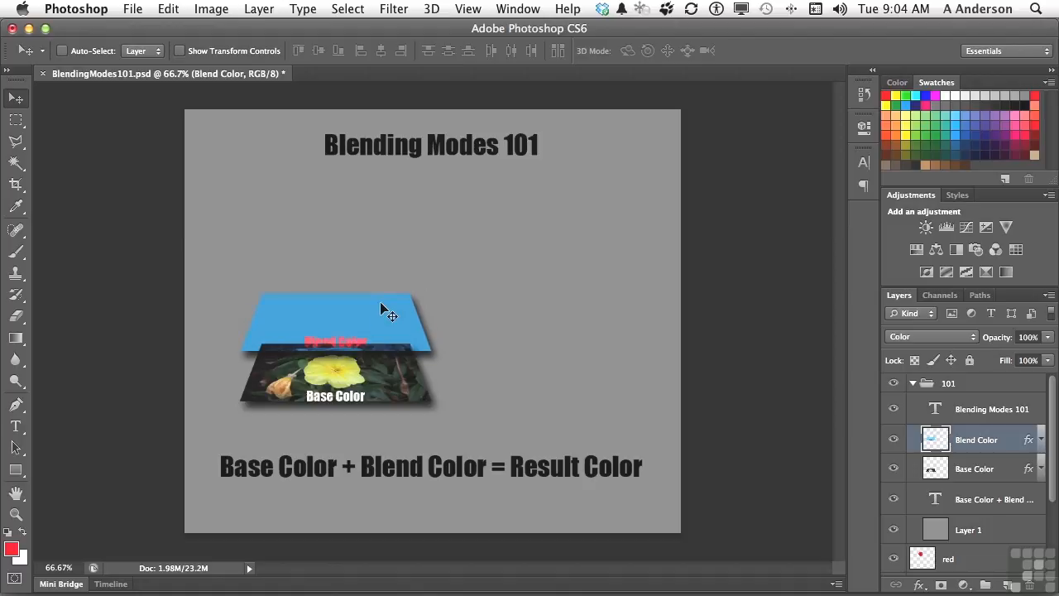
{"action": "key", "text": "shift+Down"}
{"action": "key", "text": "shift+Down"}
{"action": "key", "text": "shift+Down"}
{"action": "key", "text": "shift+Down"}
{"action": "key", "text": "shift+Down"}
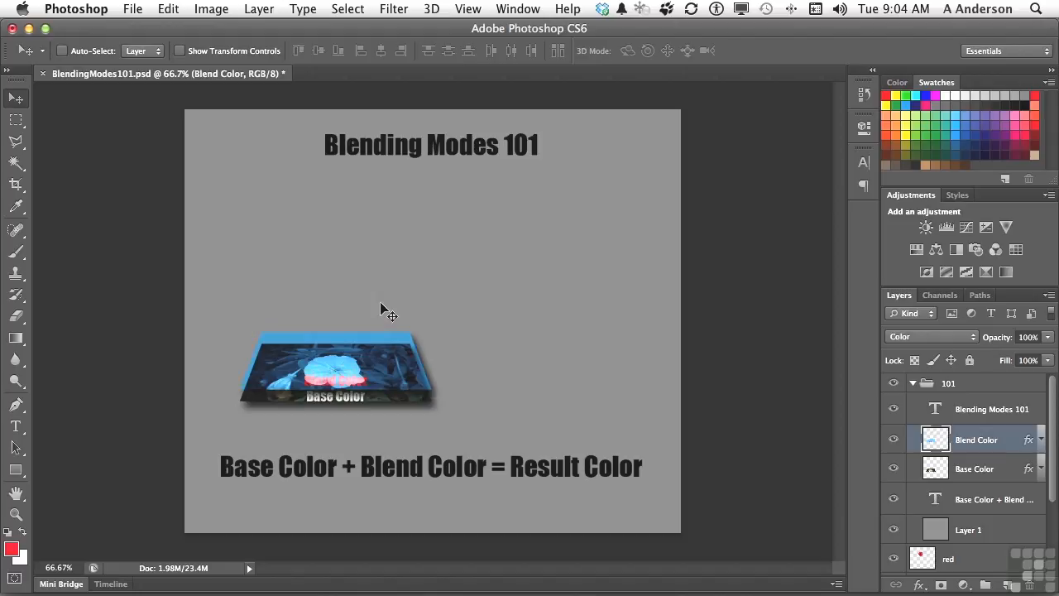
{"action": "key", "text": "Down"}
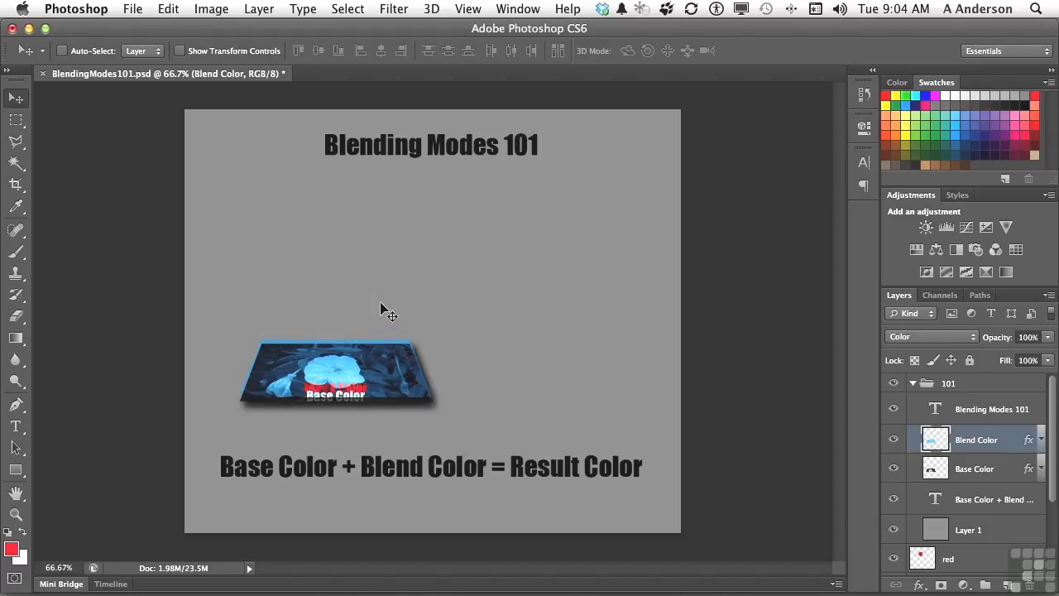
{"action": "key", "text": "Down"}
{"action": "key", "text": "Down"}
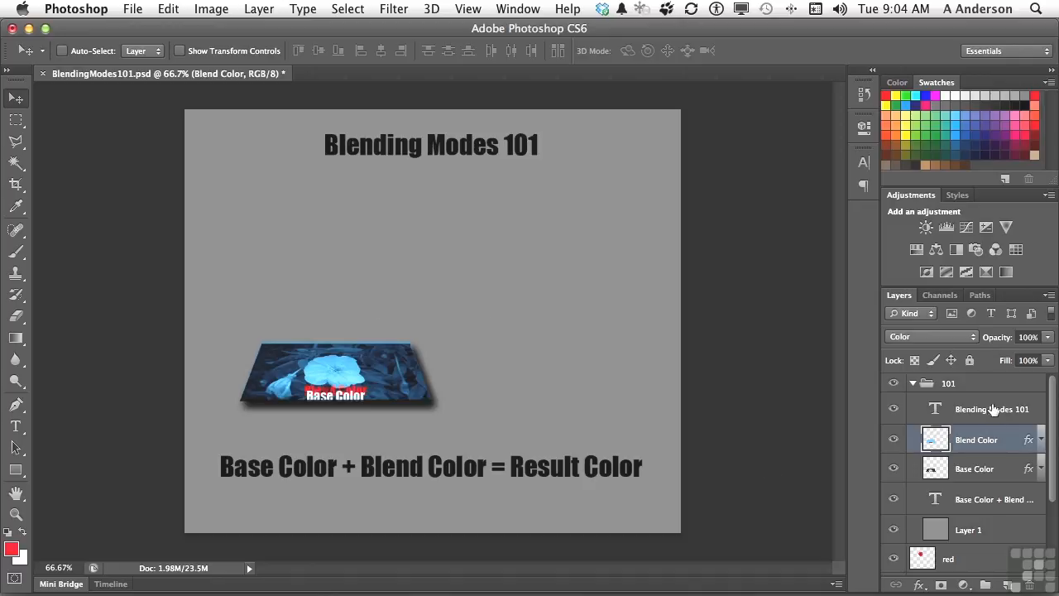
Collapse and hide the 101 group, and float the Layers panel beside the artwork, sized to list all layers
{"action": "left_click", "coordinate": [913, 384]}
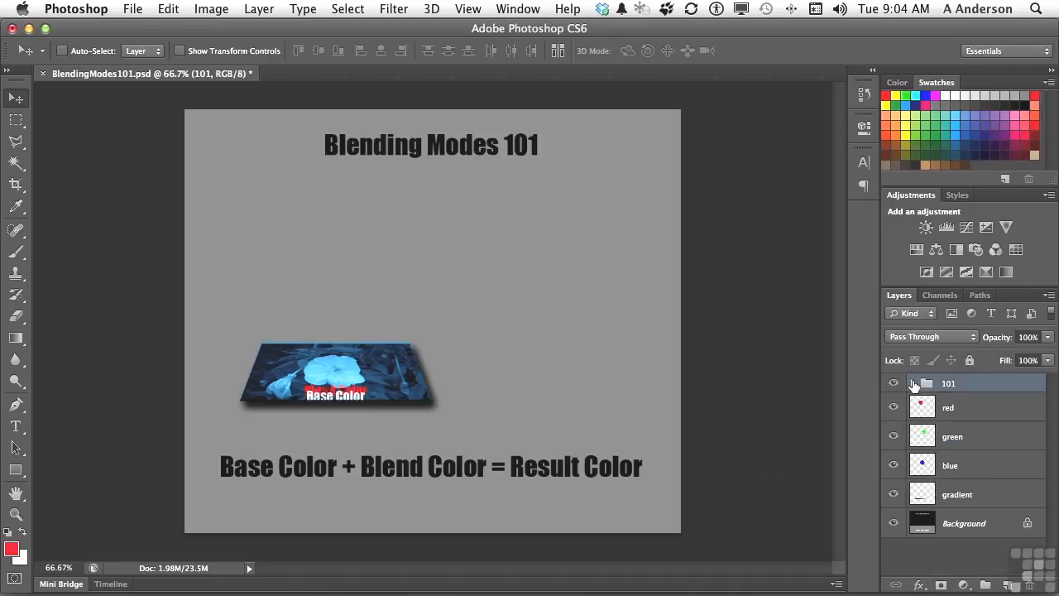
{"action": "left_click", "coordinate": [894, 383]}
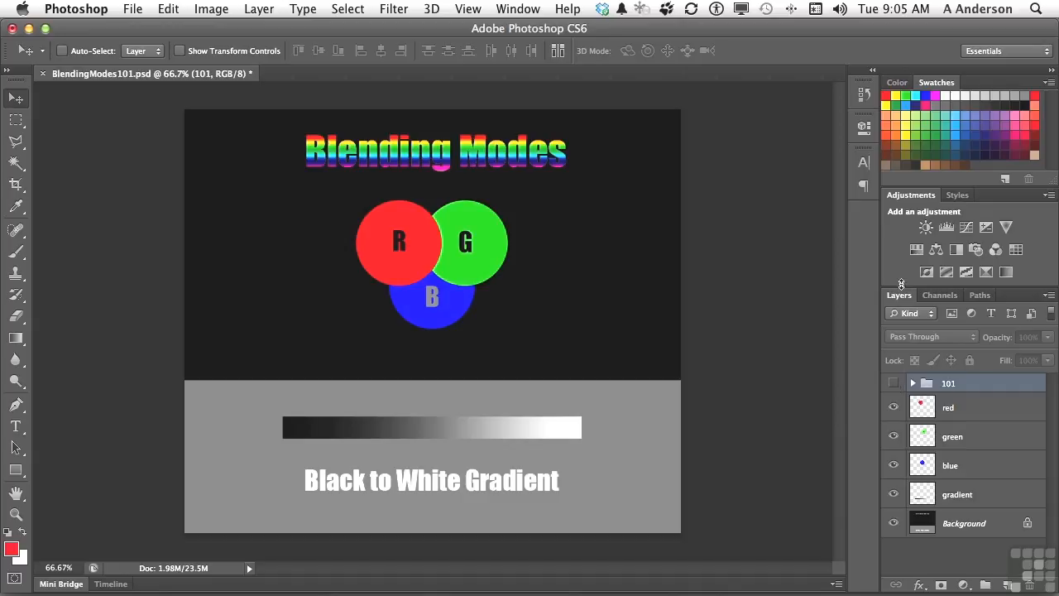
{"action": "left_click_drag", "start_coordinate": [904, 296], "coordinate": [659, 139]}
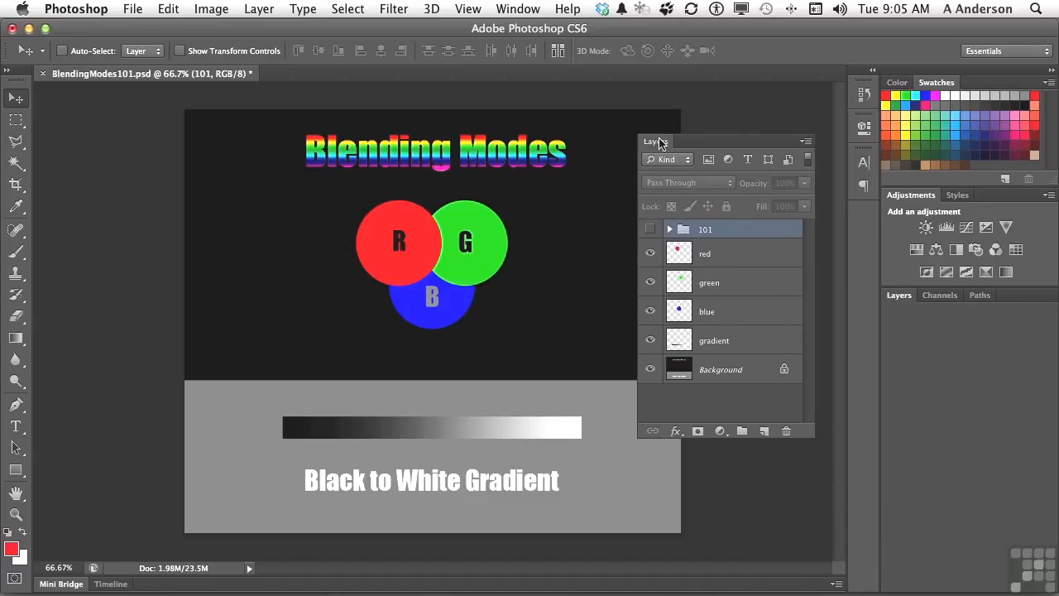
{"action": "left_click_drag", "start_coordinate": [811, 436], "coordinate": [819, 323]}
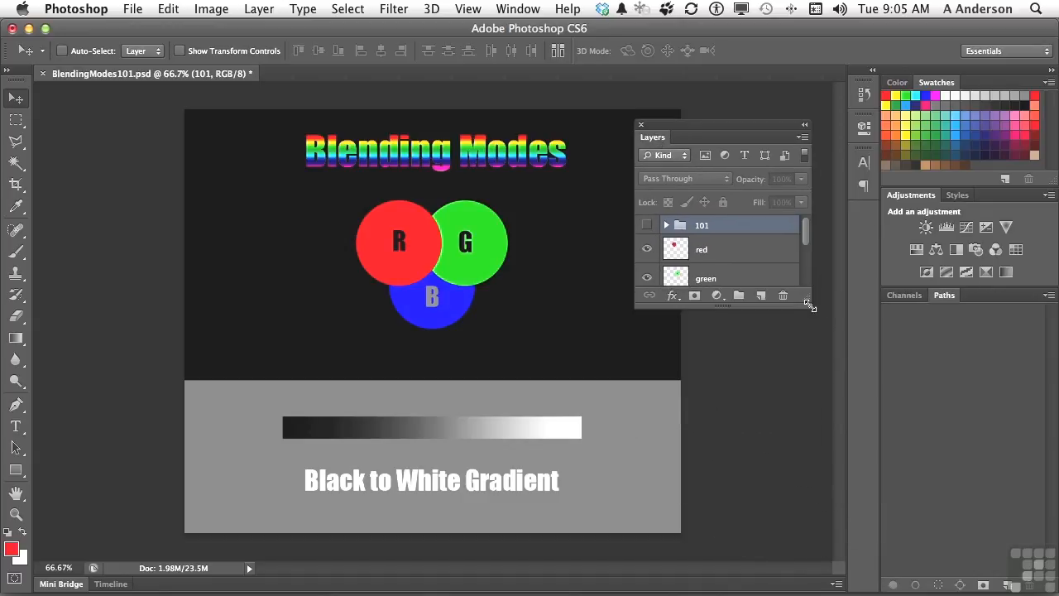
{"action": "left_click_drag", "start_coordinate": [807, 306], "coordinate": [803, 440]}
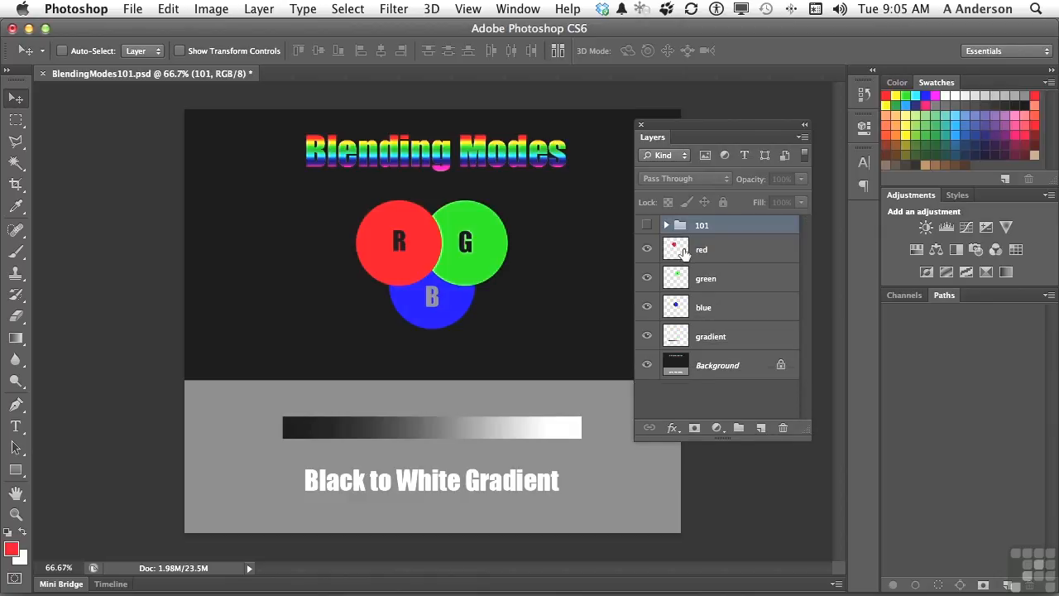
Toggle the red layer's visibility off and on, then try Multiply on it before setting its blending mode to Screen
{"action": "left_click", "coordinate": [646, 250]}
{"action": "left_click", "coordinate": [646, 250]}
{"action": "left_click", "coordinate": [713, 251]}
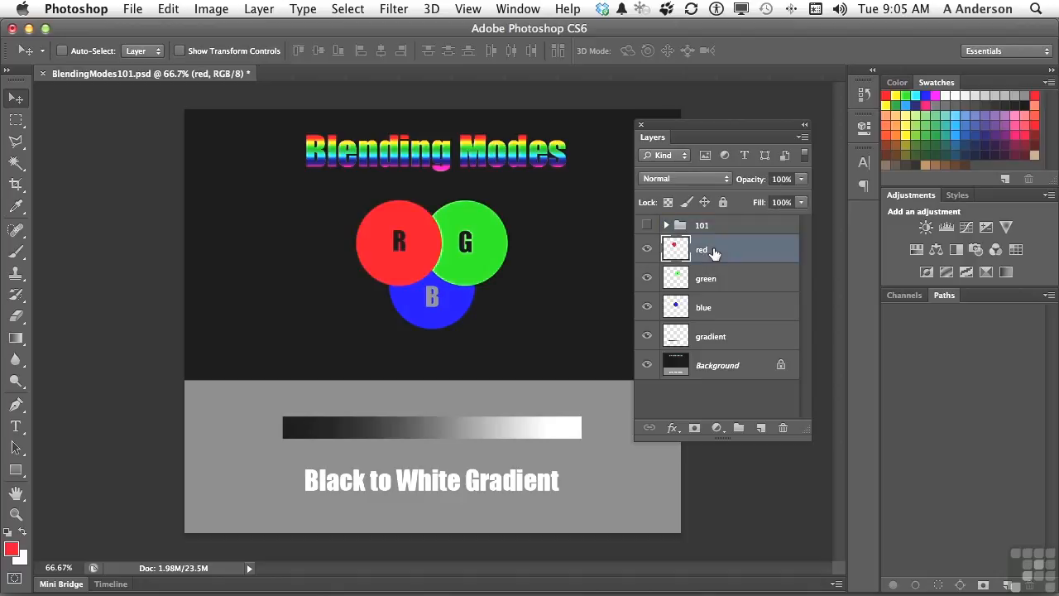
{"action": "left_click", "coordinate": [701, 181]}
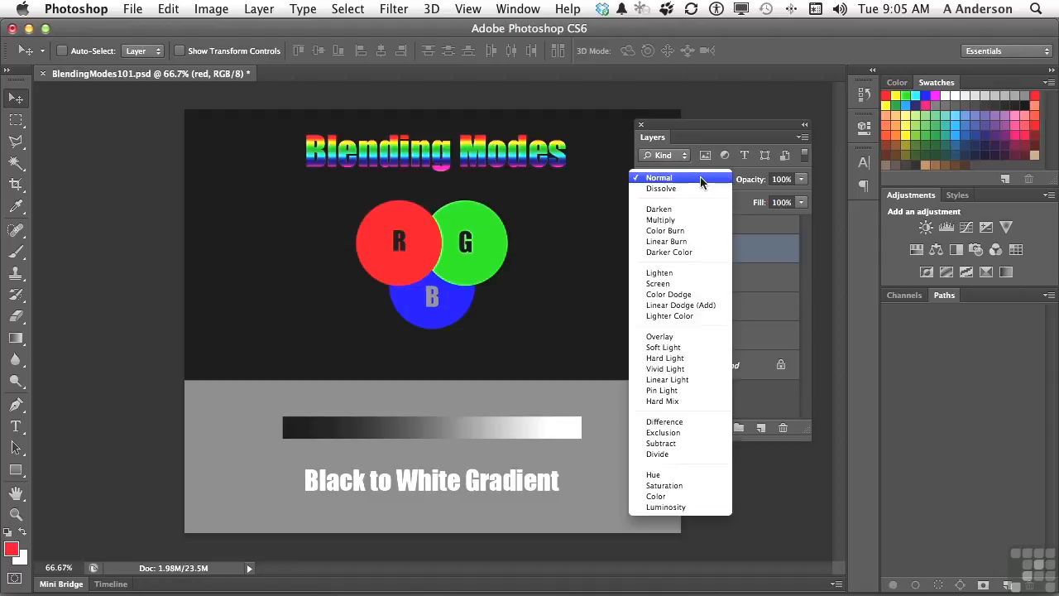
{"action": "left_click", "coordinate": [699, 220]}
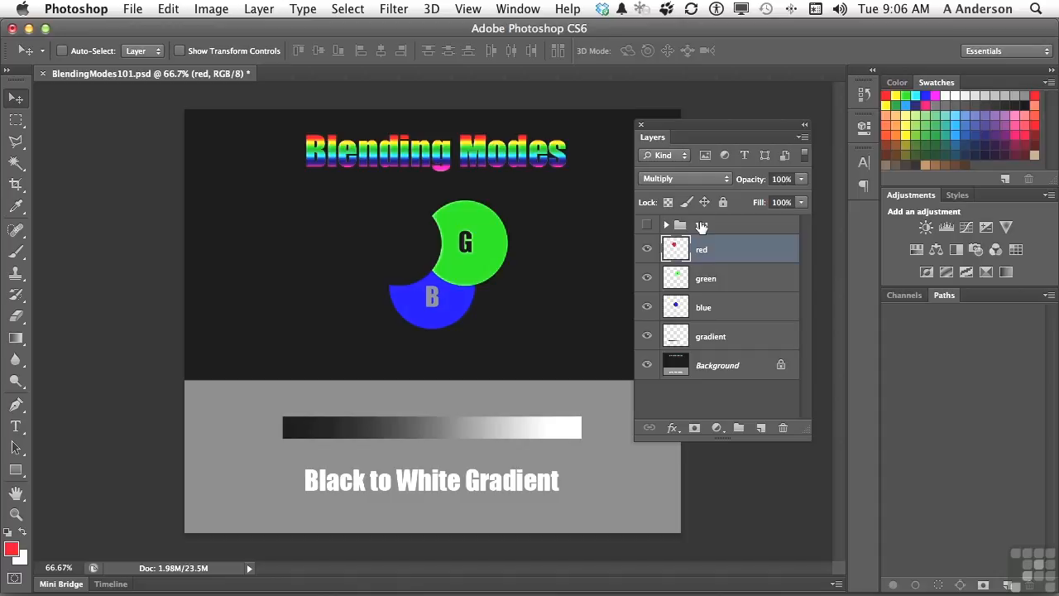
{"action": "left_click", "coordinate": [684, 181]}
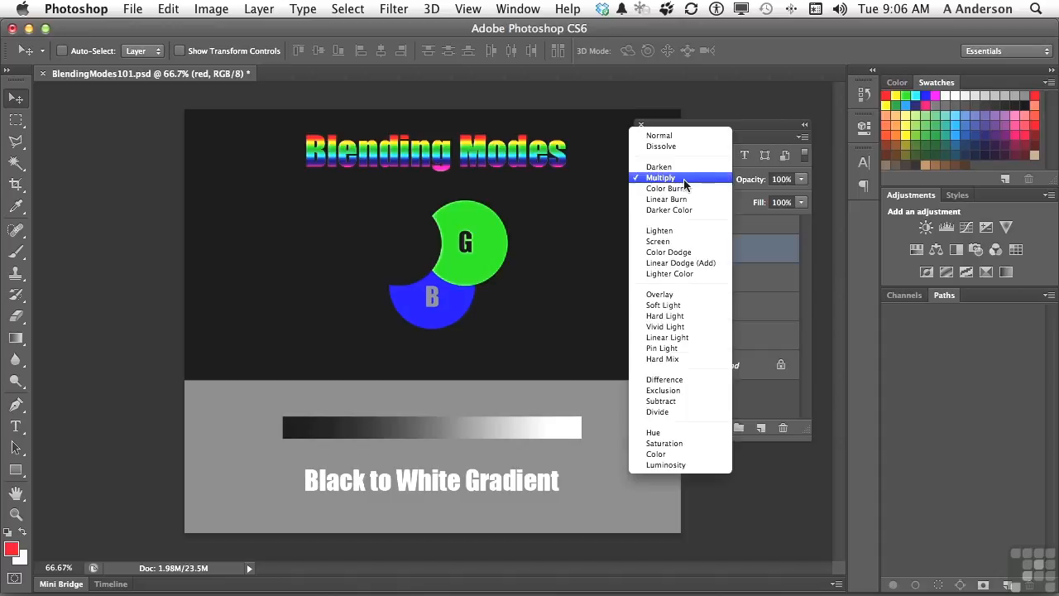
{"action": "left_click", "coordinate": [689, 243]}
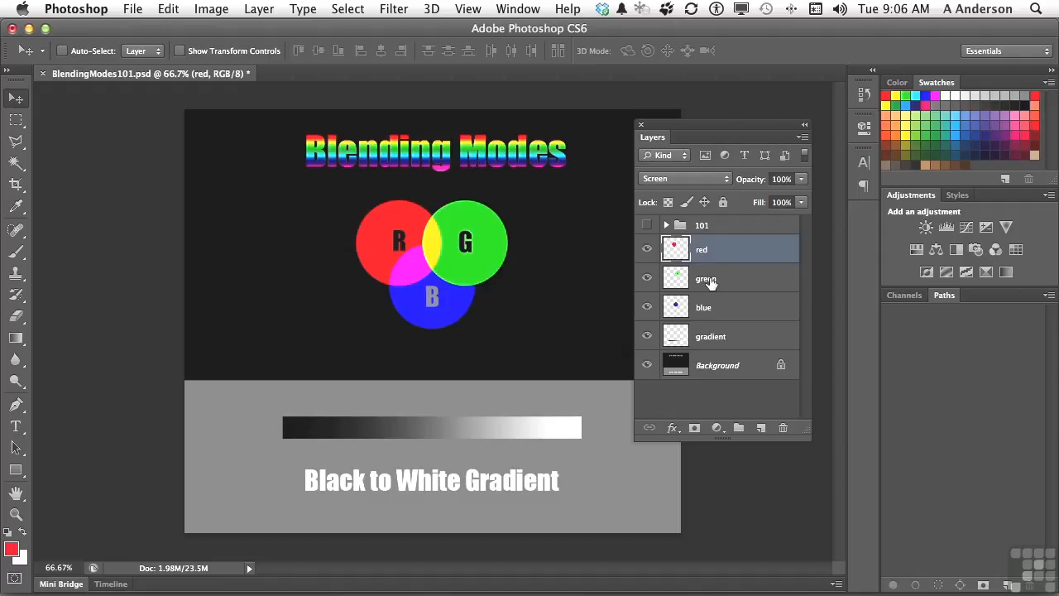
Set the green layer's blending mode to Screen
{"action": "left_click", "coordinate": [707, 278]}
{"action": "left_click", "coordinate": [691, 182]}
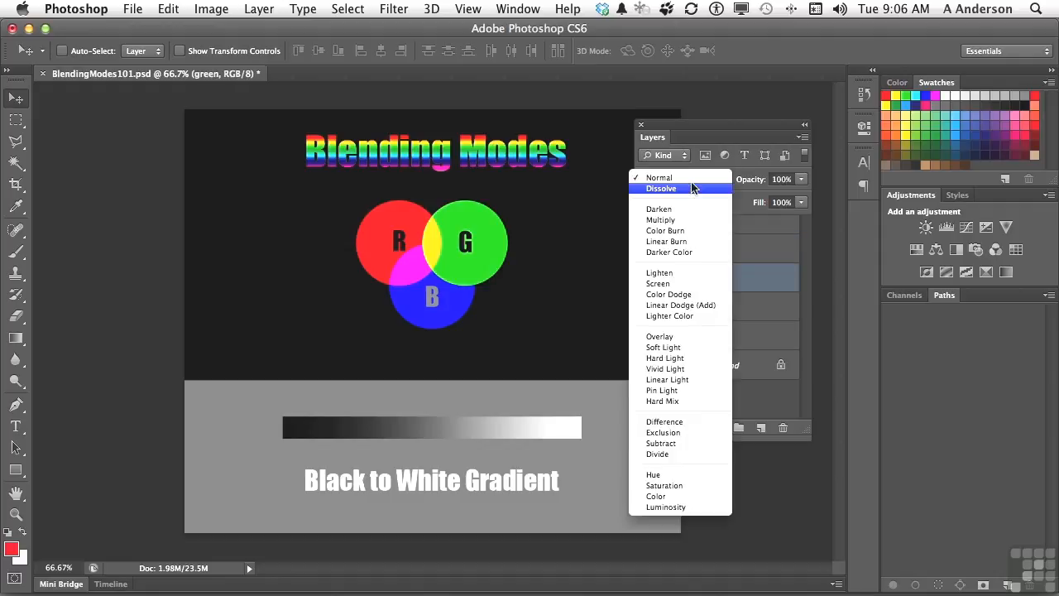
{"action": "left_click", "coordinate": [683, 285]}
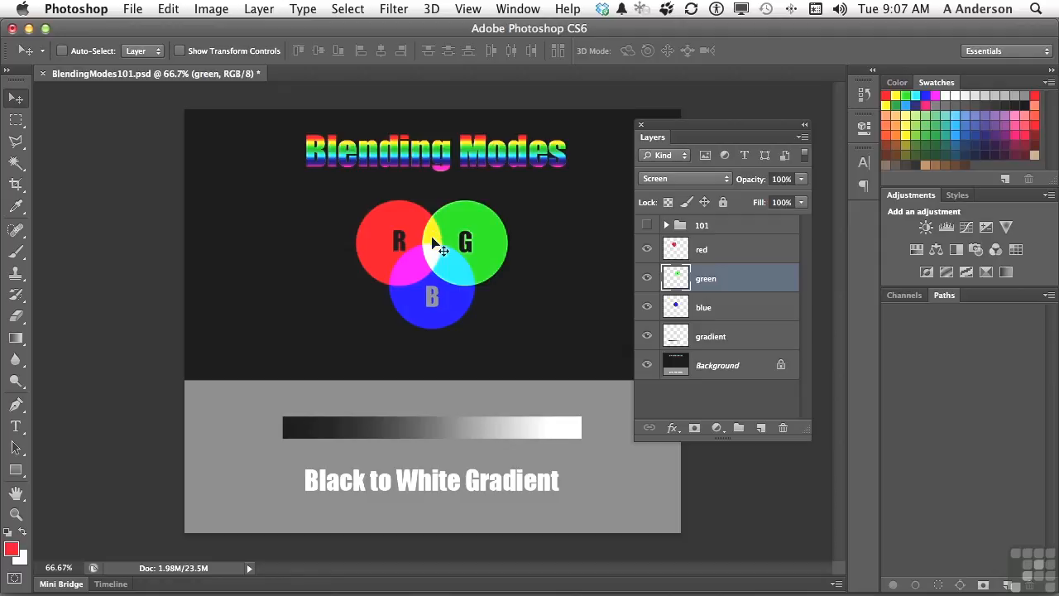
Compare blending modes on the black-to-white gradient layer by applying Multiply, returning to Normal, and finishing with Screen
{"action": "left_click", "coordinate": [441, 423], "text": "super"}
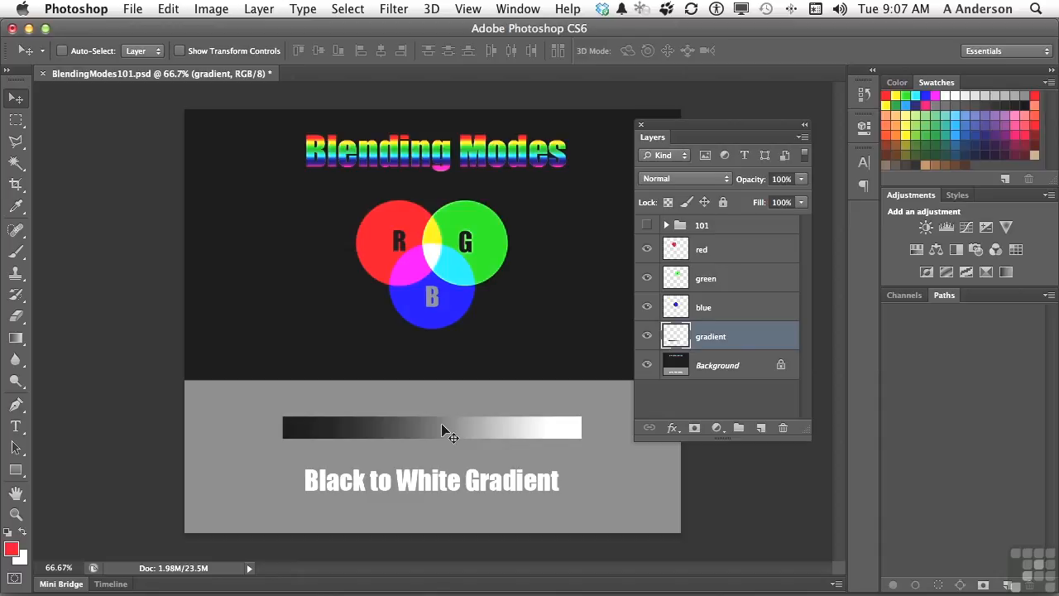
{"action": "left_click", "coordinate": [682, 180]}
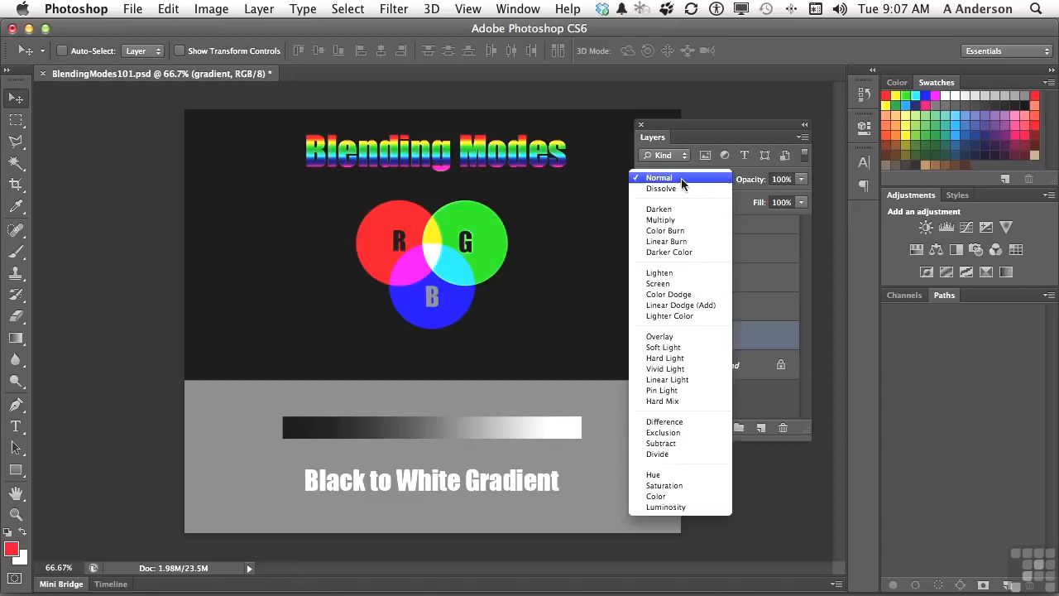
{"action": "left_click", "coordinate": [681, 220]}
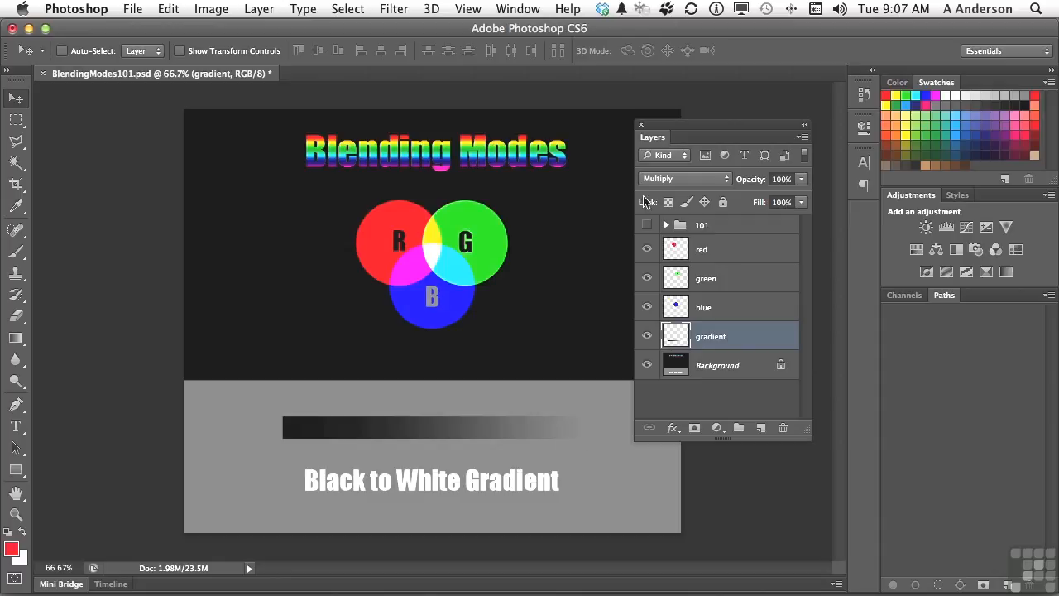
{"action": "left_click", "coordinate": [666, 179]}
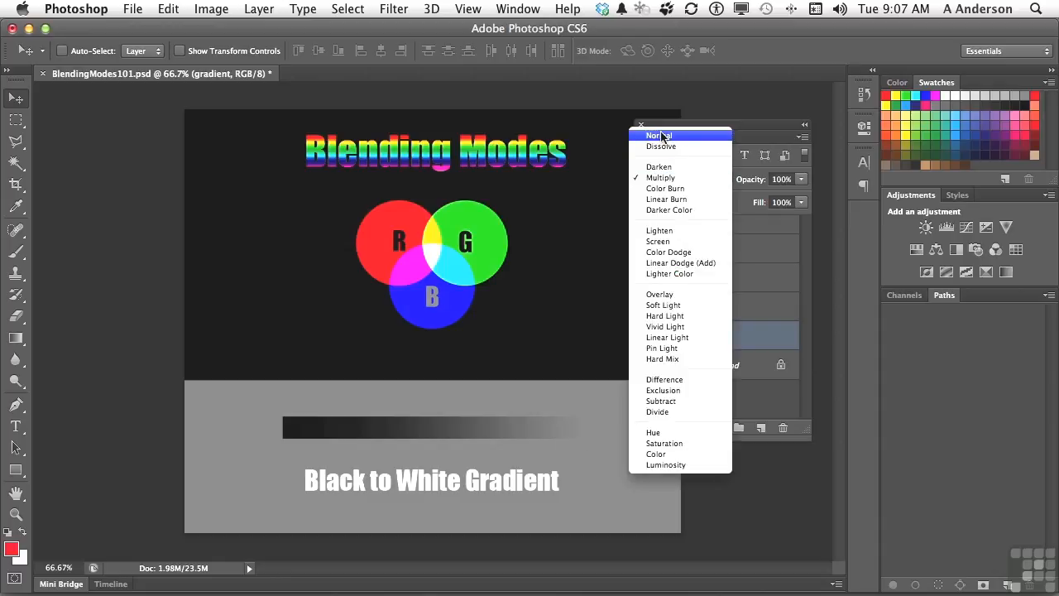
{"action": "left_click", "coordinate": [660, 135]}
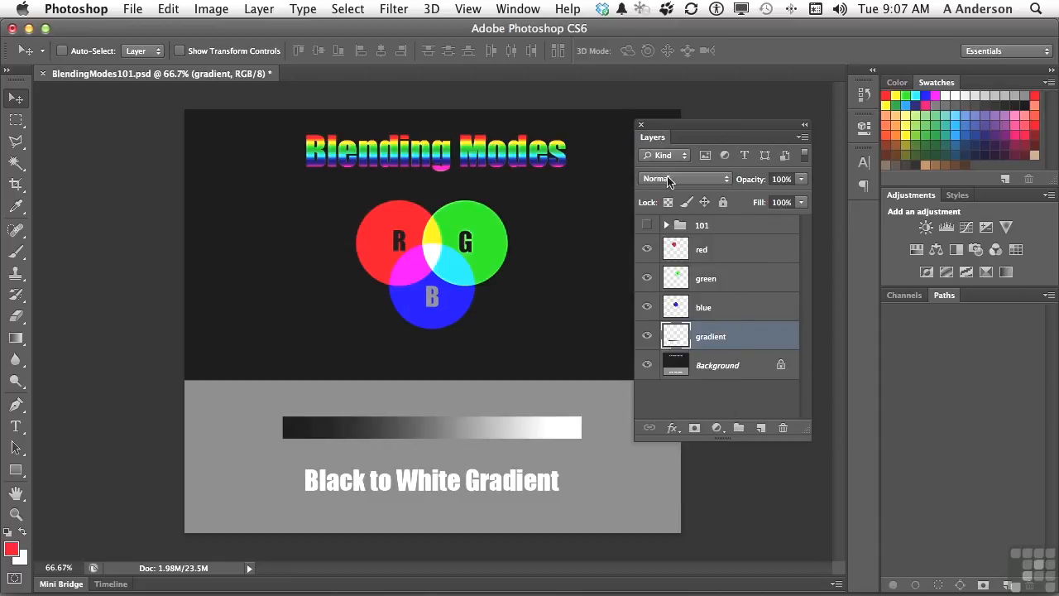
{"action": "left_click", "coordinate": [668, 179]}
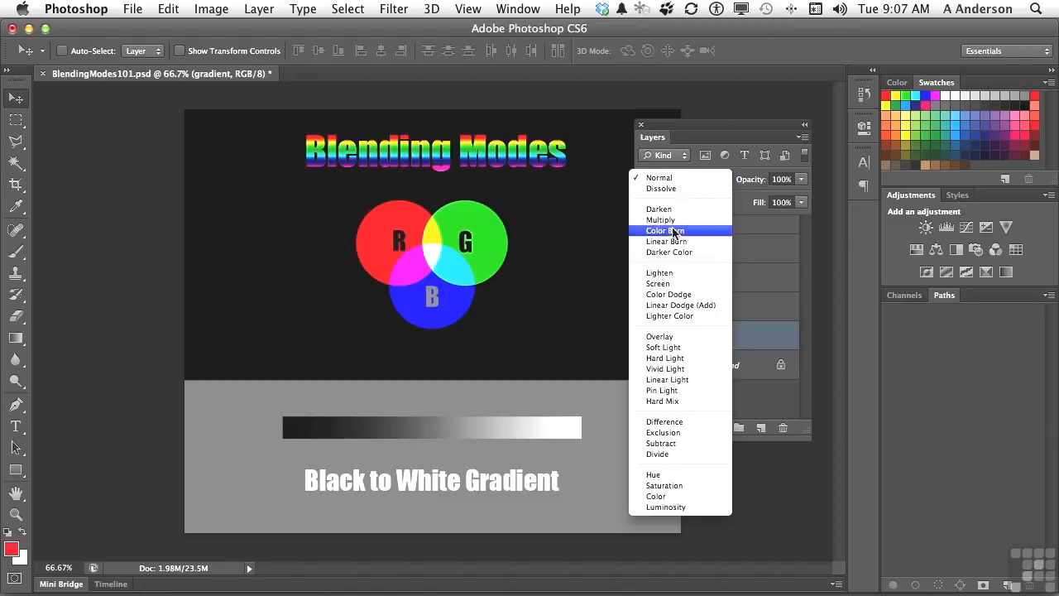
{"action": "left_click", "coordinate": [675, 284]}
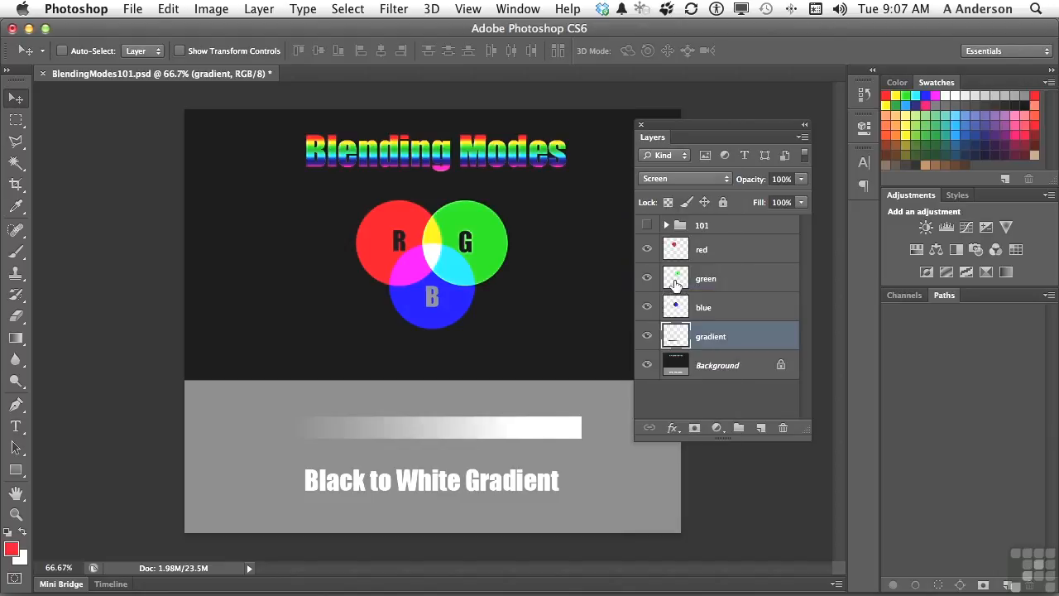